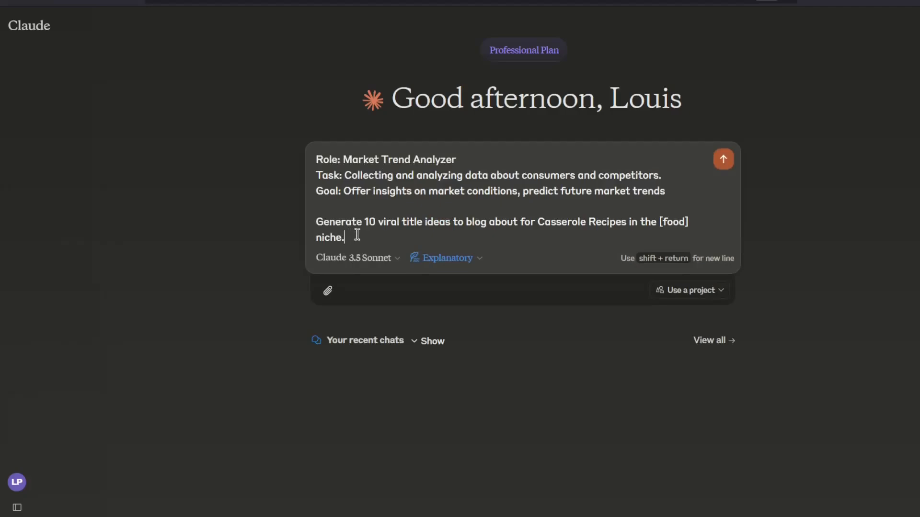
Step: Submit the Market Trend Analyzer prompt asking for 10 viral blog title ideas for Casserole Recipes in the food niche
double_click(320, 160)
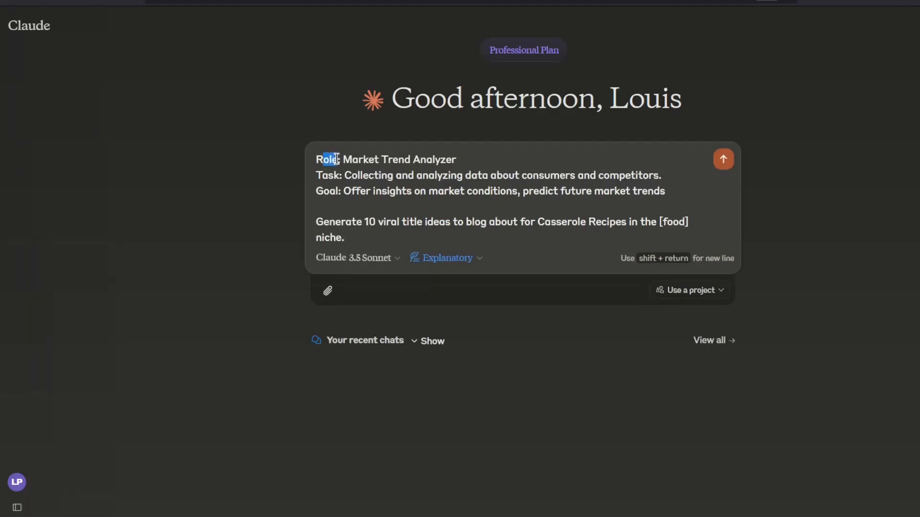
left_click(322, 184)
left_click(722, 160)
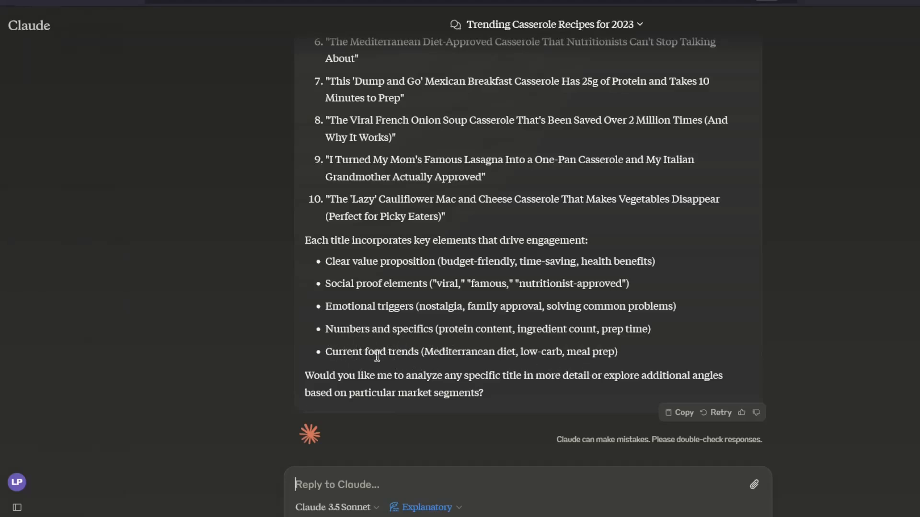
Step: Read through the casserole response, covering the trend analysis, the title ideas and the explanation of their engagement elements
scroll(319, 318, "up", 10)
scroll(323, 316, "down", 5)
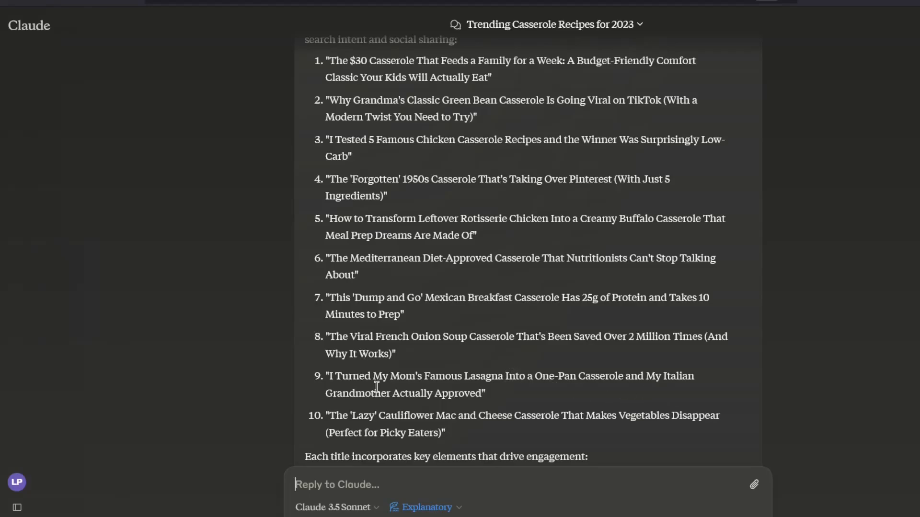
scroll(367, 344, "up", 5)
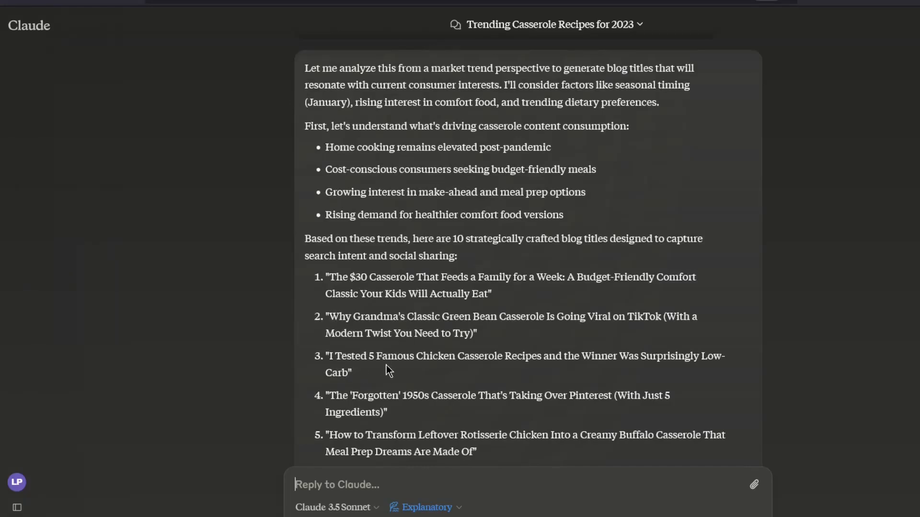
scroll(417, 336, "down", 5)
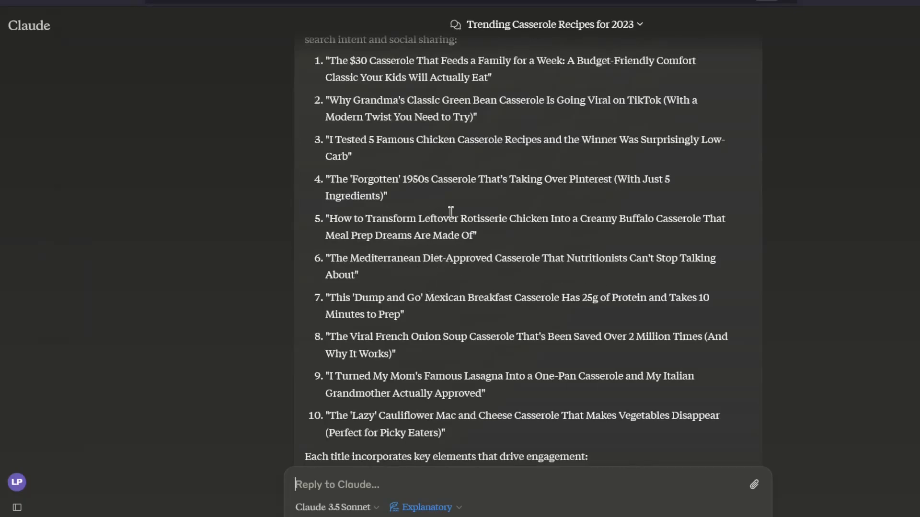
scroll(392, 215, "down", 5)
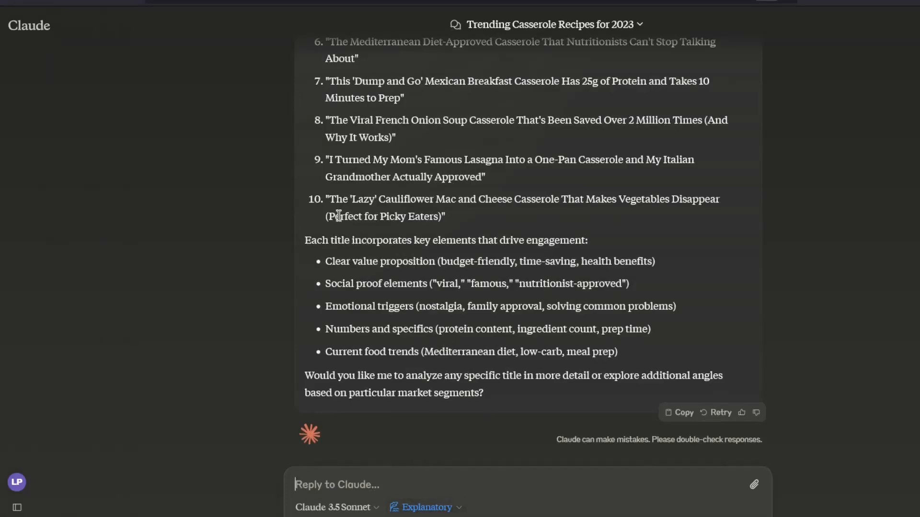
scroll(421, 309, "up", 10)
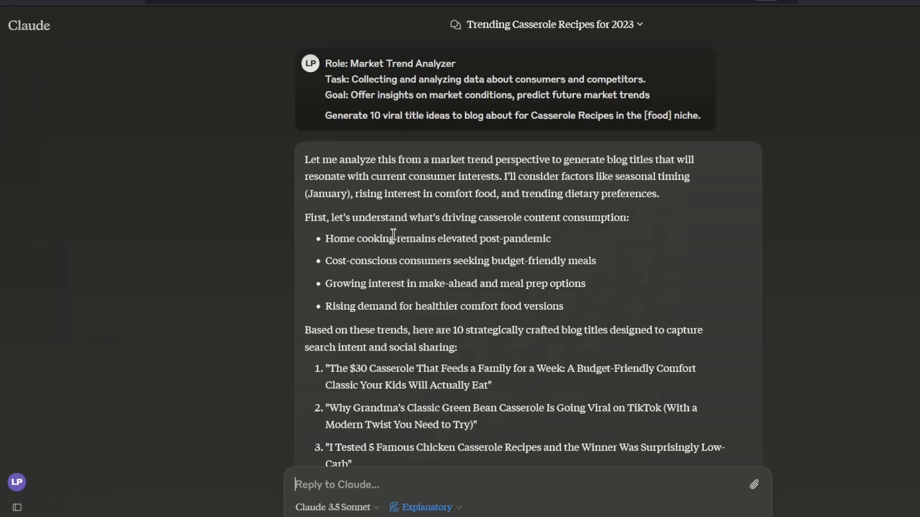
scroll(390, 234, "down", 10)
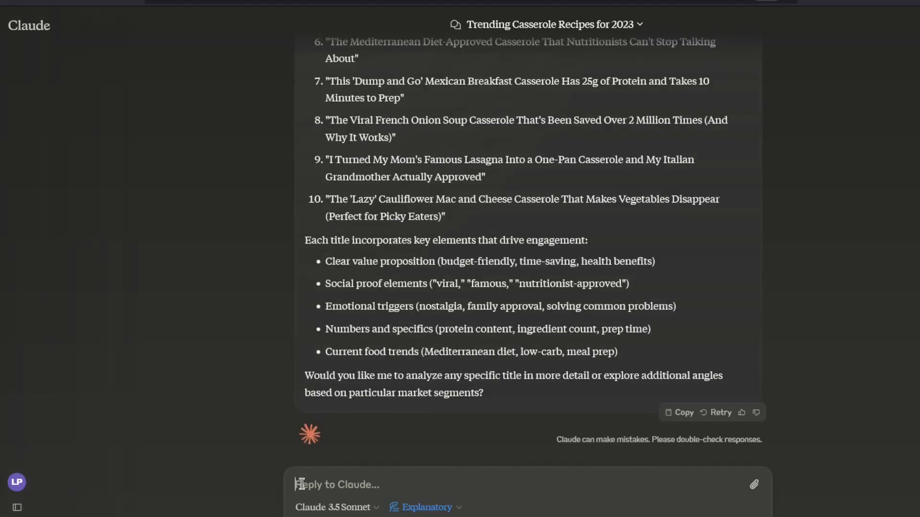
scroll(472, 168, "up", 10)
scroll(361, 308, "down", 10)
scroll(355, 406, "up", 15)
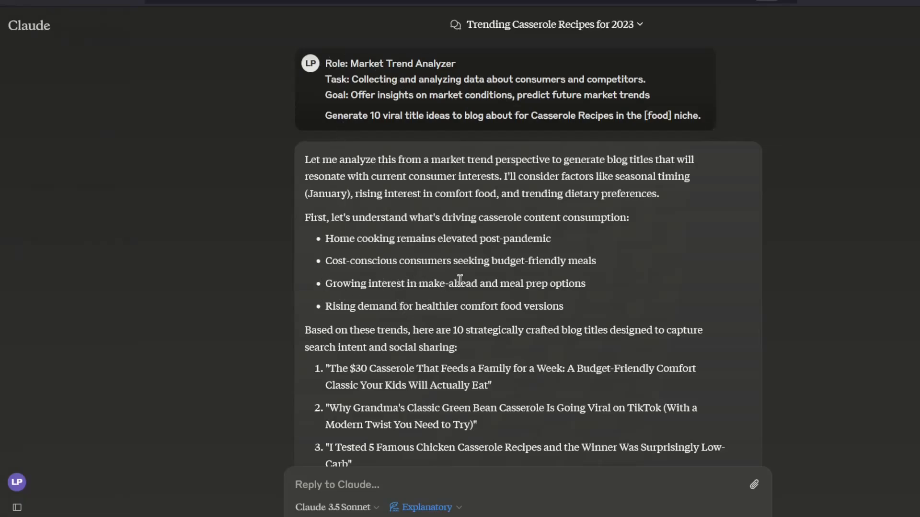
scroll(394, 297, "down", 9)
scroll(373, 229, "down", 3)
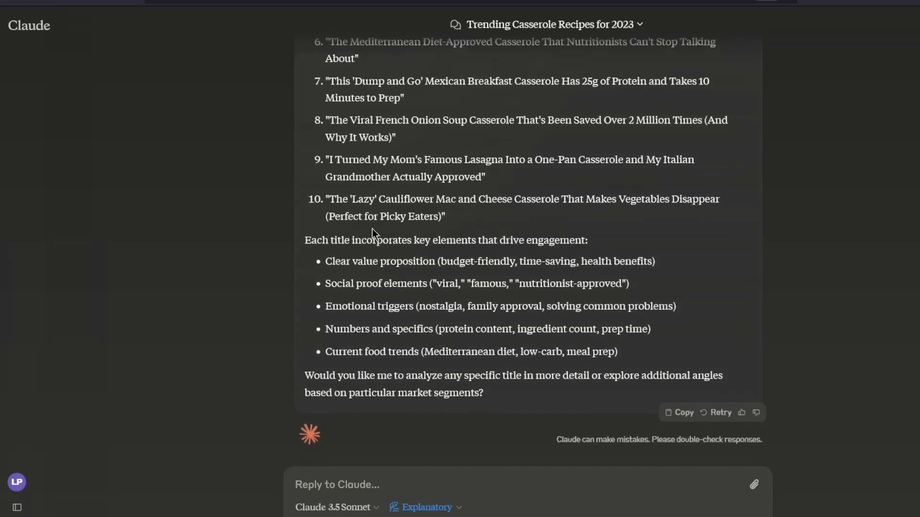
scroll(378, 252, "up", 11)
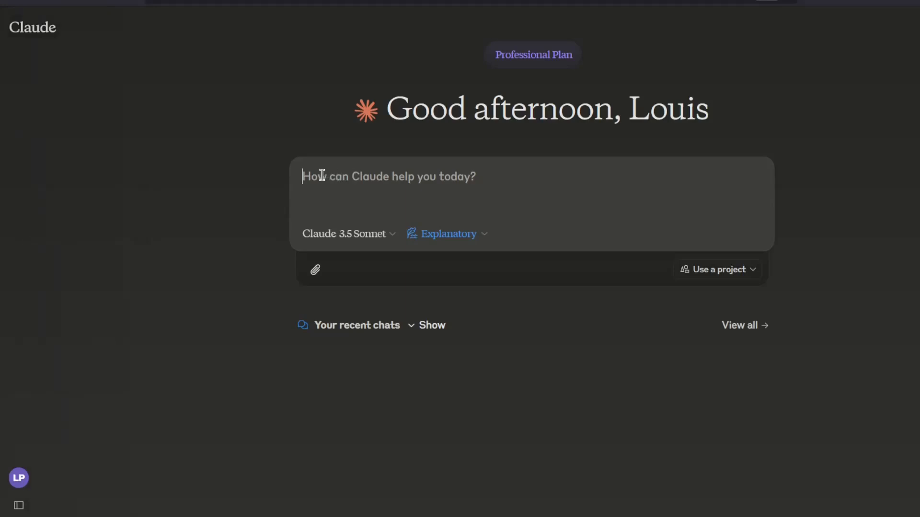
Step: Enter an Expert Blog Outline Agent prompt with Intro, What Will You Learn, 3 Main Sections, 3 Sub-Sections each, Recap, and Conclusion and Call to Action
type("Role: Expert Blog Outline Agent Task: Create an outline for the specified [topic].  Outline should have the following frame work:  Intro What Will You Learn 3 Main Sections 3 Sub-Sections for Each Main Section Recap Conclusion and Call to Action  Topic:")
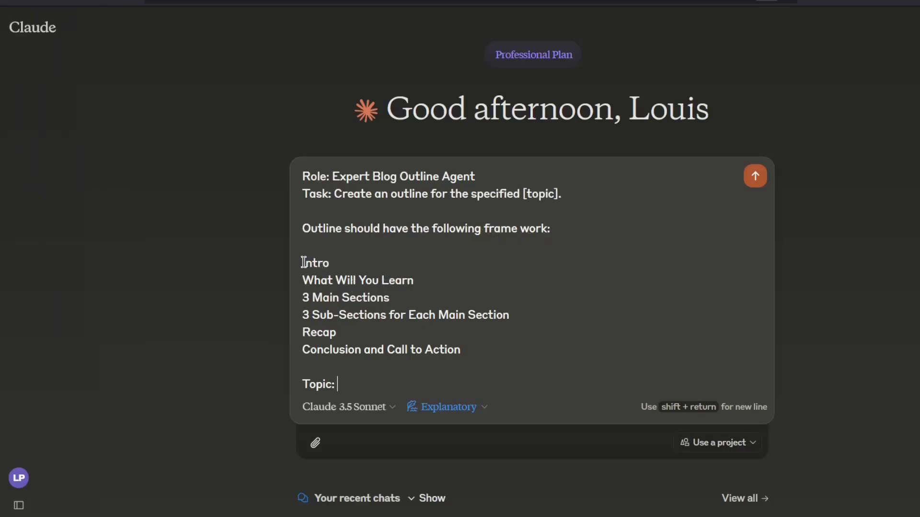
left_click_drag(304, 263, 335, 263)
left_click(388, 267)
Step: Complete the outline prompt with the topic "Urban Gardening in Small Spaces" and submit it
type("Urban Gardening")
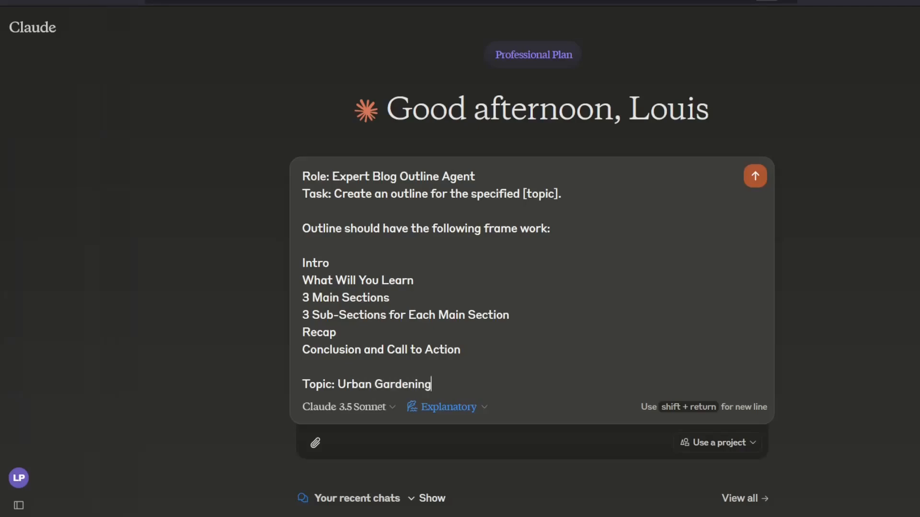
type(" in Small Spaces")
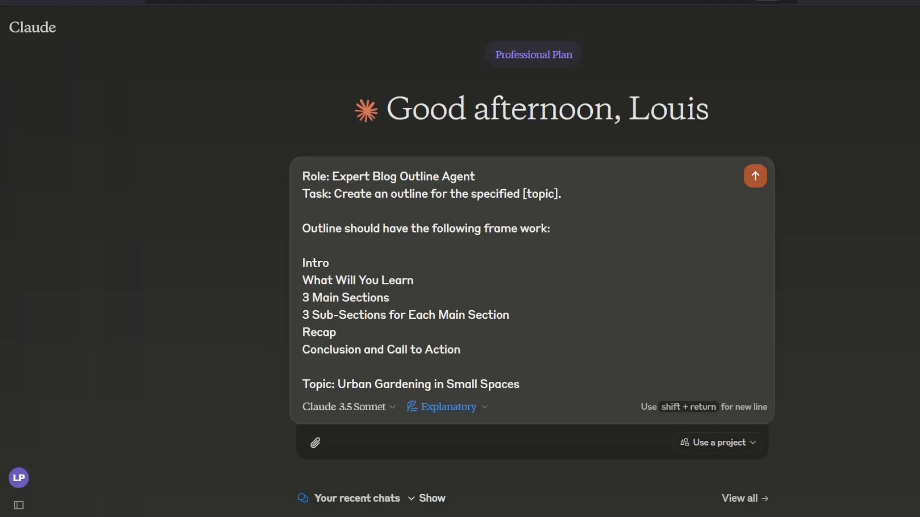
left_click(755, 176)
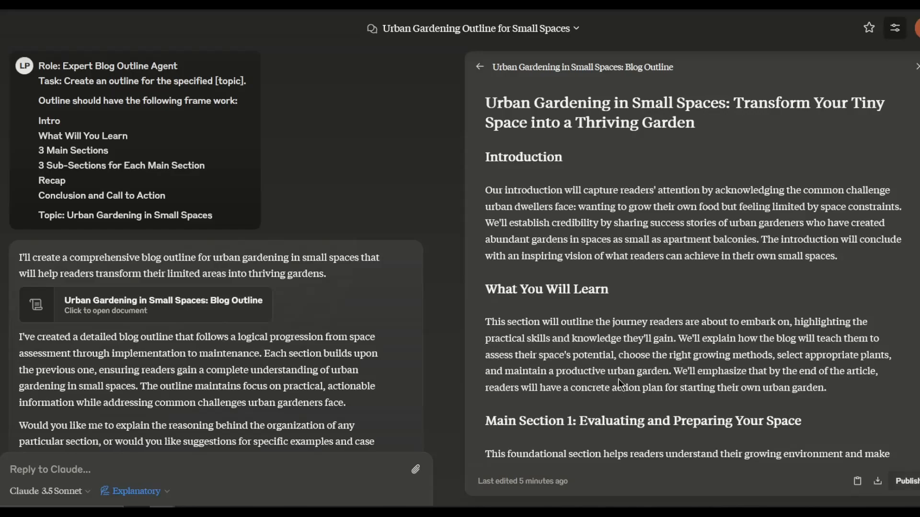
Step: Review the urban gardening outline document from the introduction to the call to action, returning to Main Section 2
scroll(693, 273, "down", 7)
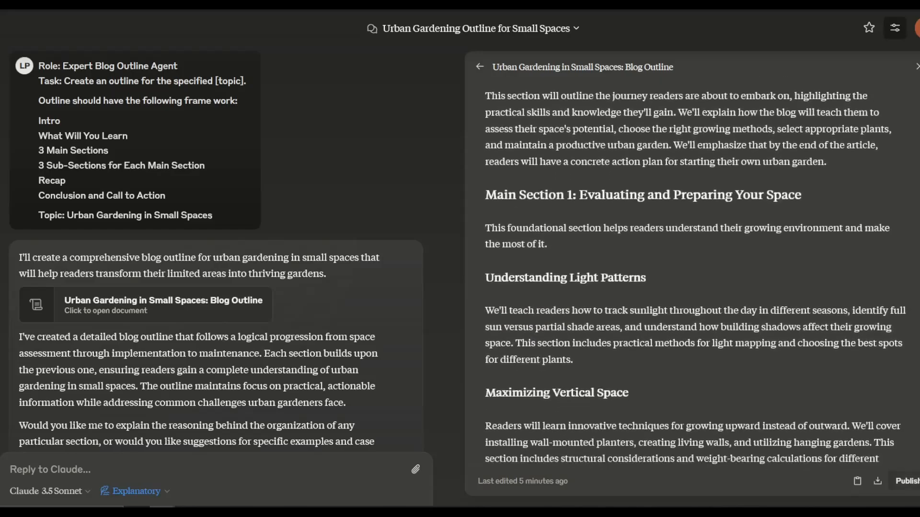
scroll(694, 273, "down", 7)
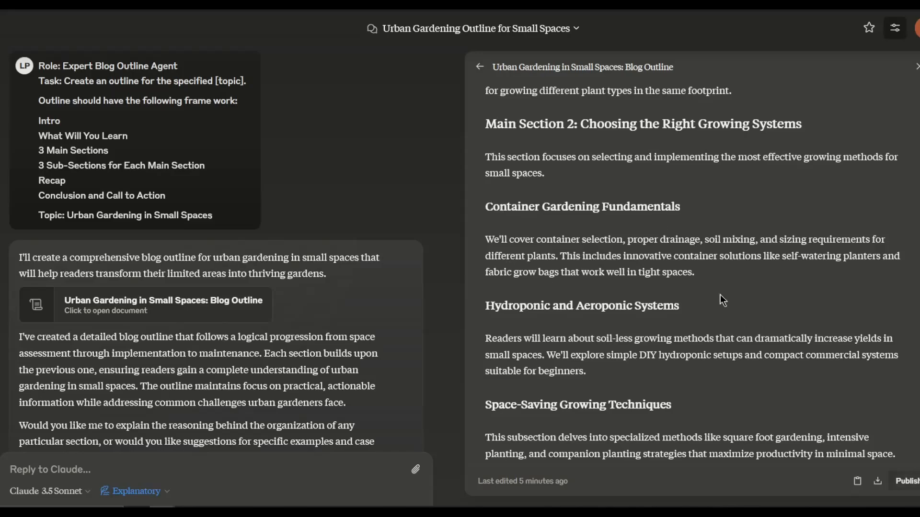
scroll(693, 276, "down", 6)
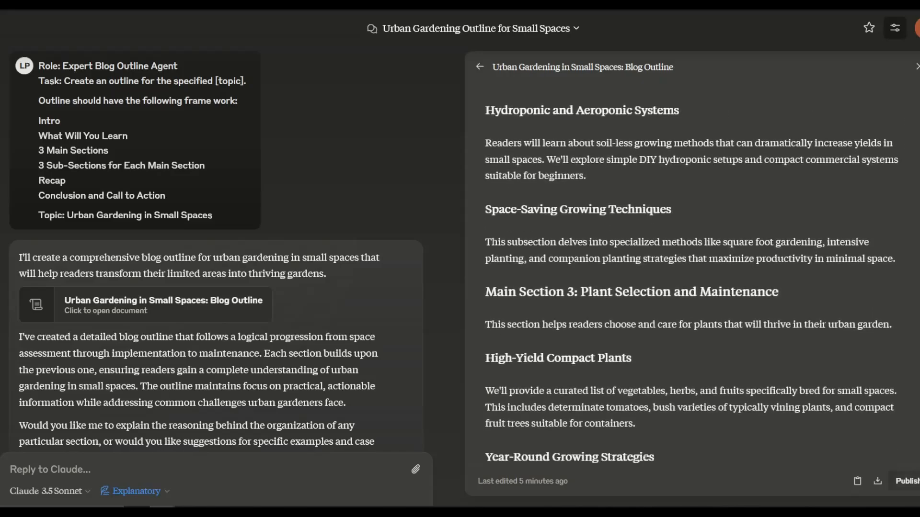
scroll(693, 276, "down", 1)
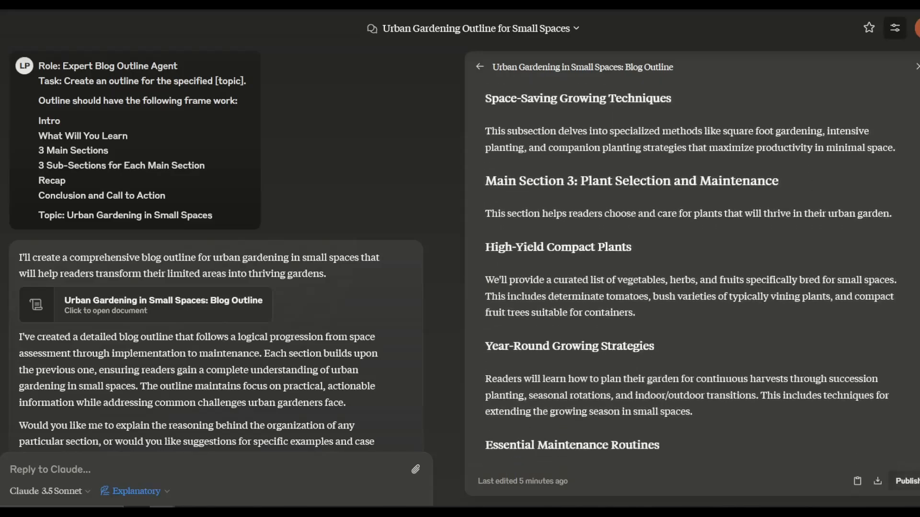
scroll(692, 276, "down", 6)
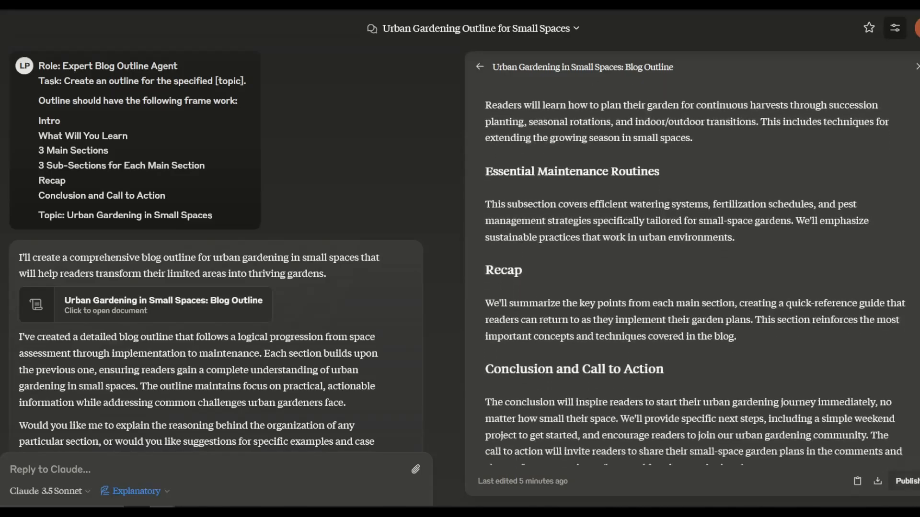
scroll(745, 390, "down", 1)
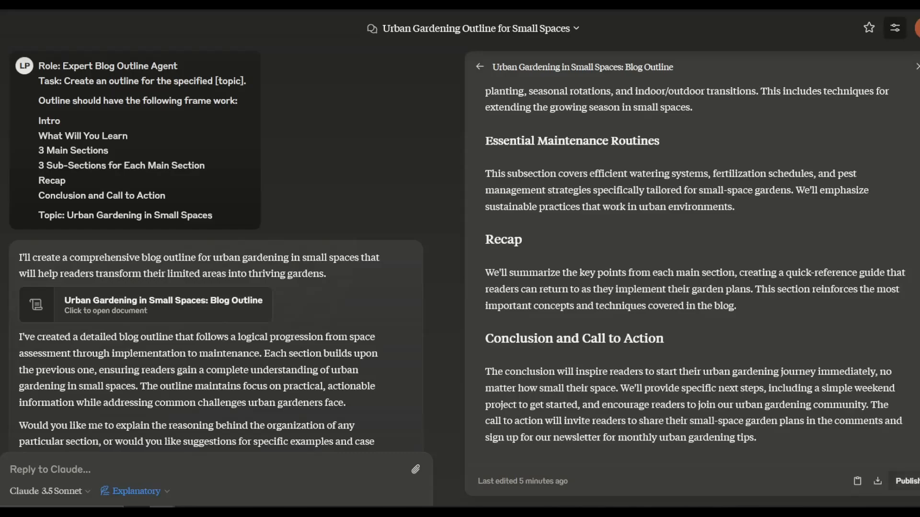
scroll(692, 271, "up", 20)
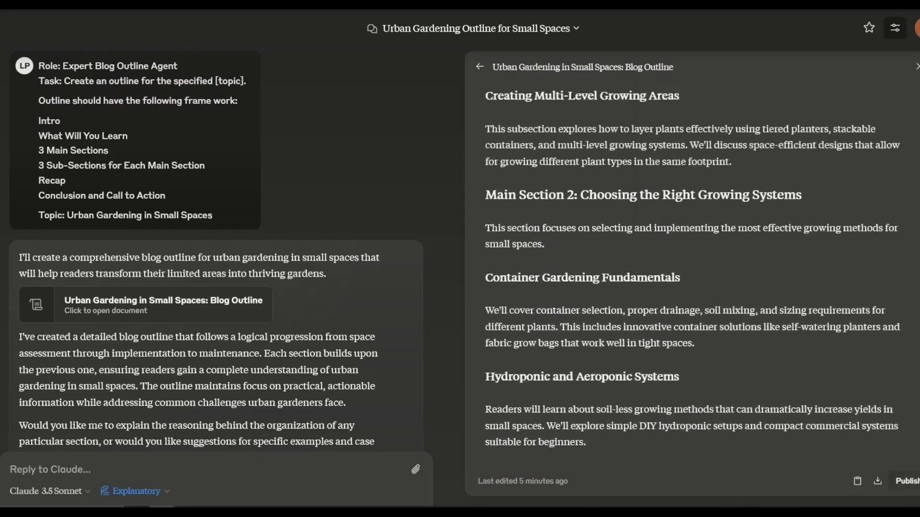
scroll(502, 275, "down", 2)
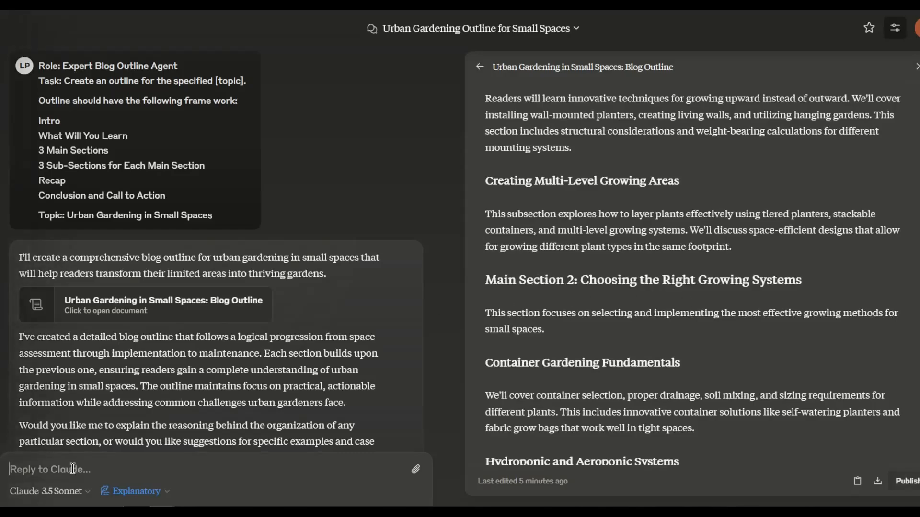
Step: Ask which key points the "Choosing the Right Growing Systems" section should cover to help beginners make good decisions, requesting specific examples in a separate paragraph
type("For the section on \"Choosing the Right Growing Systems\", what are the key points I should cover to help beginners make good decisions? Include specific examples.")
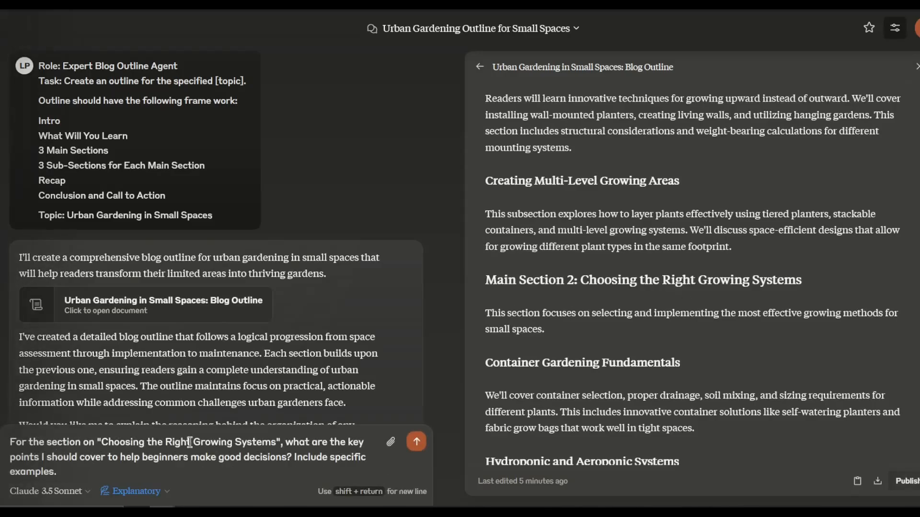
left_click(289, 461)
key("shift+Return")
key("shift+Return")
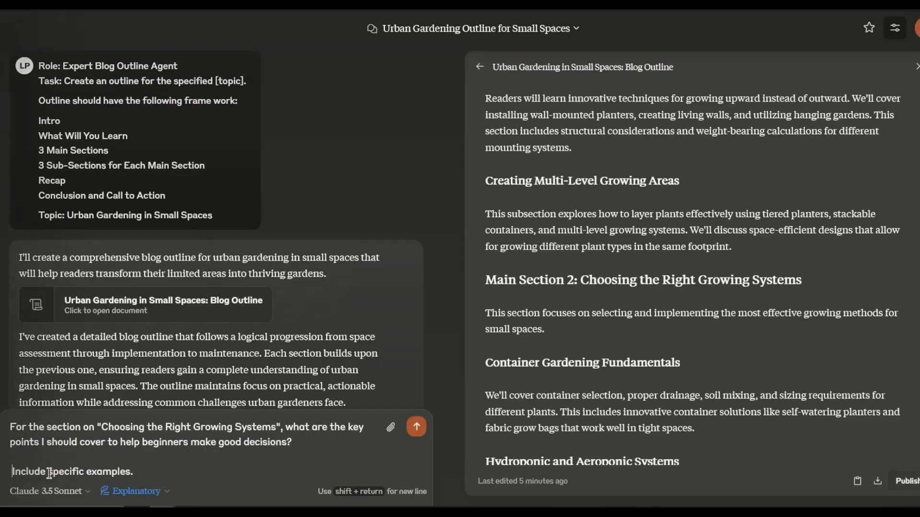
key("BackSpace")
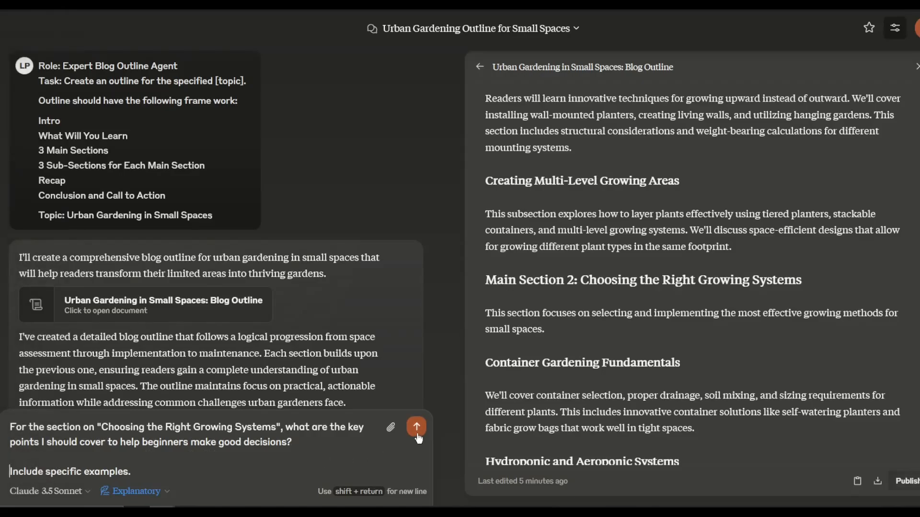
left_click(417, 428)
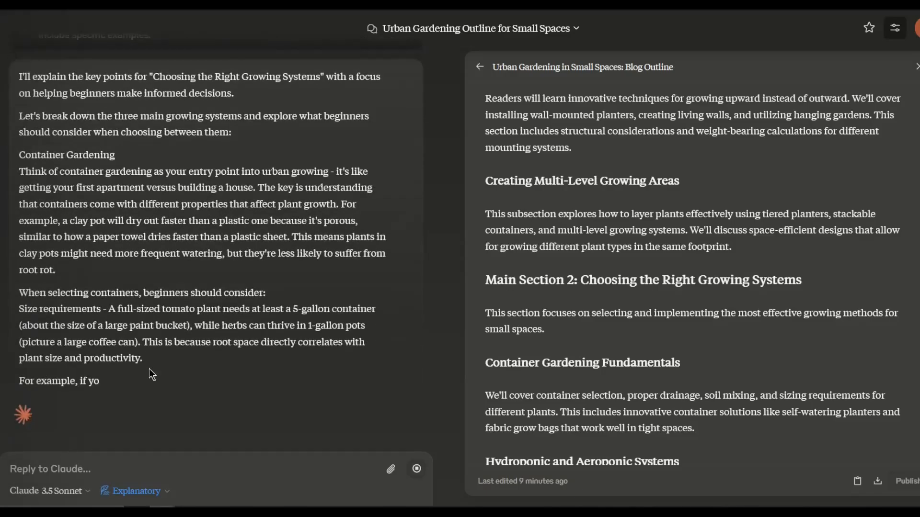
Step: Read the reply on choosing growing systems, including its container, hydroponic and space-saving advice and the factors for deciding between them
scroll(149, 369, "up", 3)
scroll(149, 373, "up", 5)
scroll(170, 315, "down", 12)
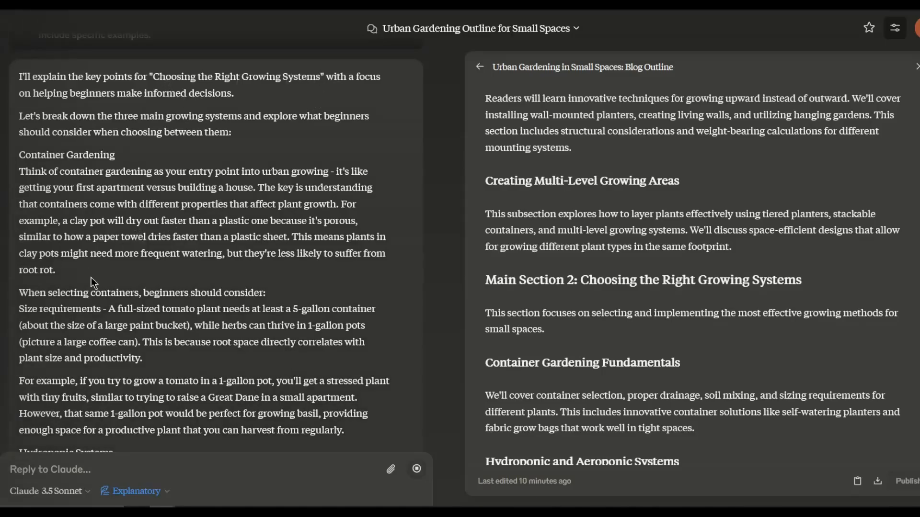
scroll(30, 272, "down", 9)
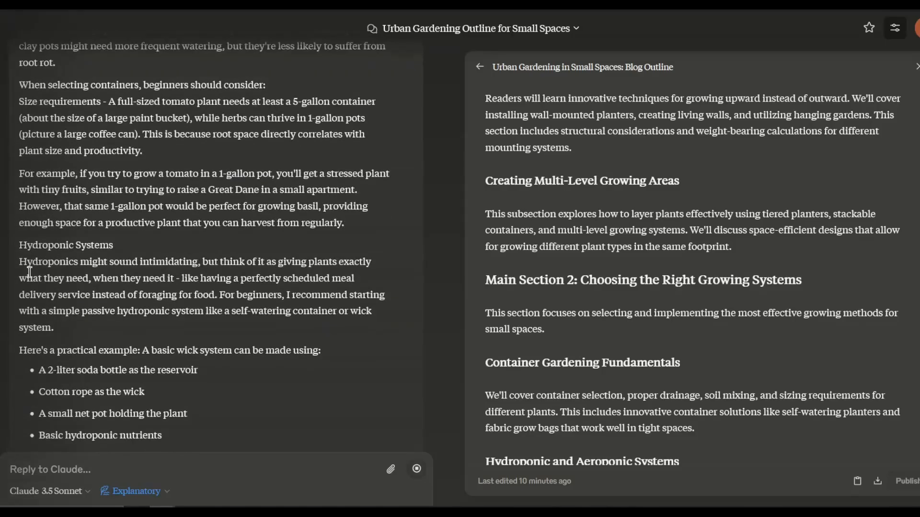
scroll(30, 273, "up", 10)
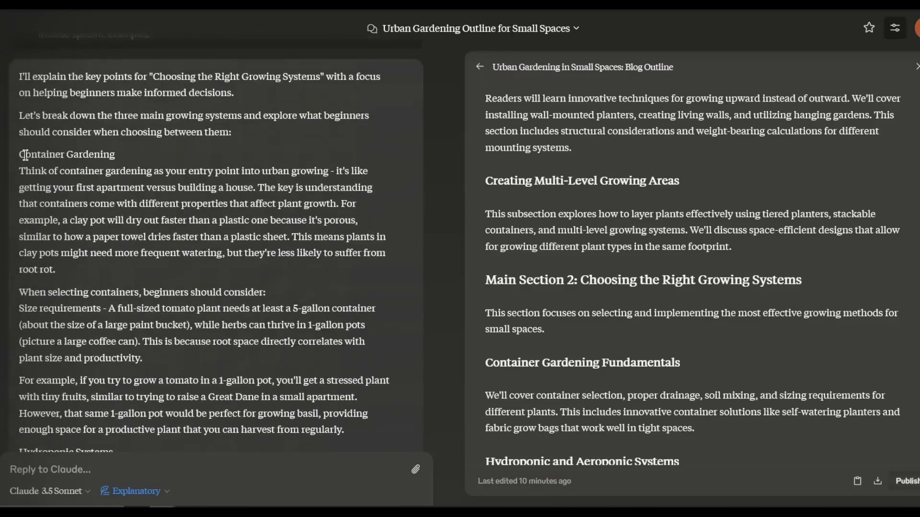
scroll(149, 305, "down", 5)
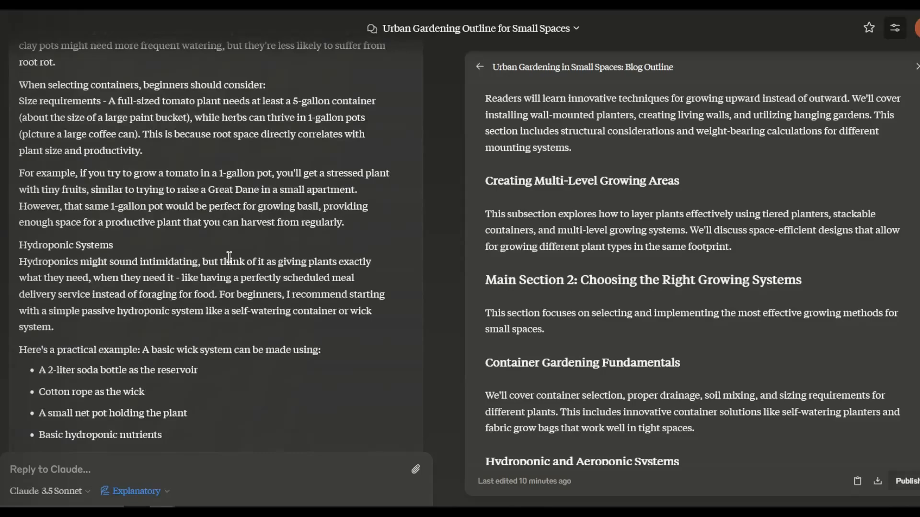
scroll(229, 258, "down", 4)
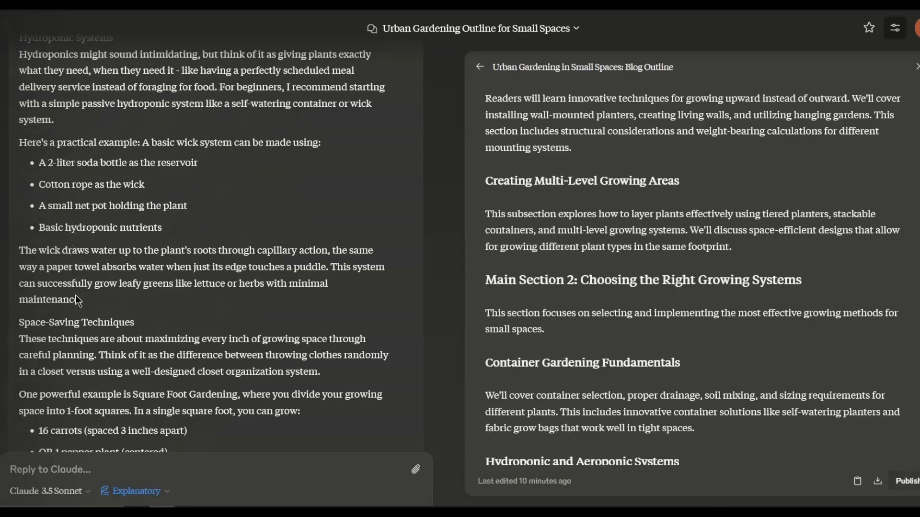
scroll(91, 168, "down", 4)
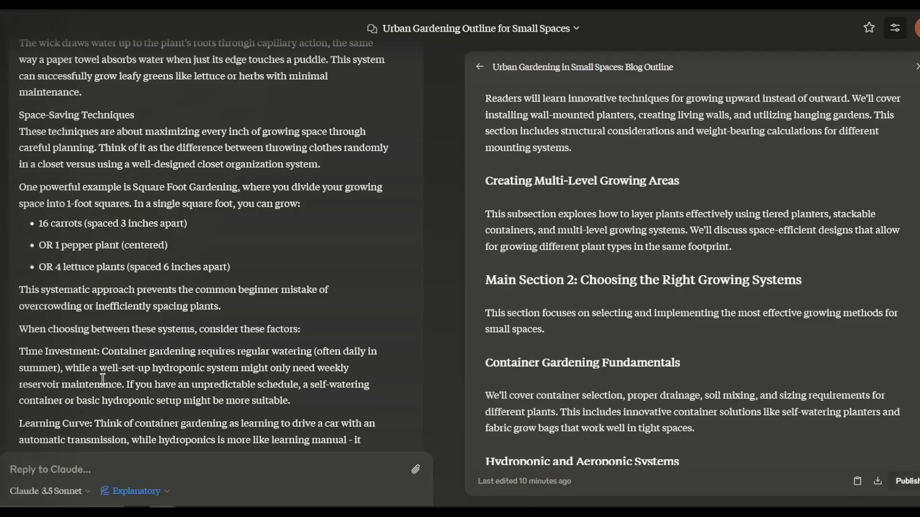
scroll(102, 379, "down", 5)
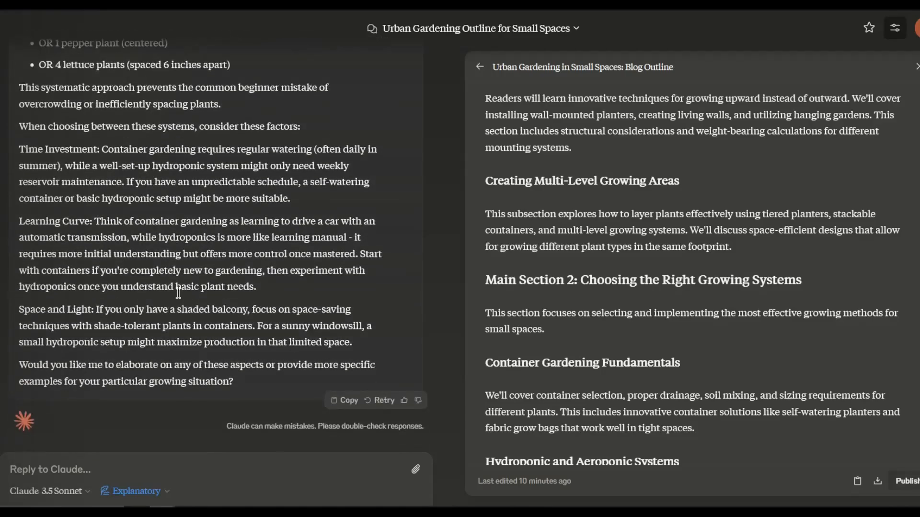